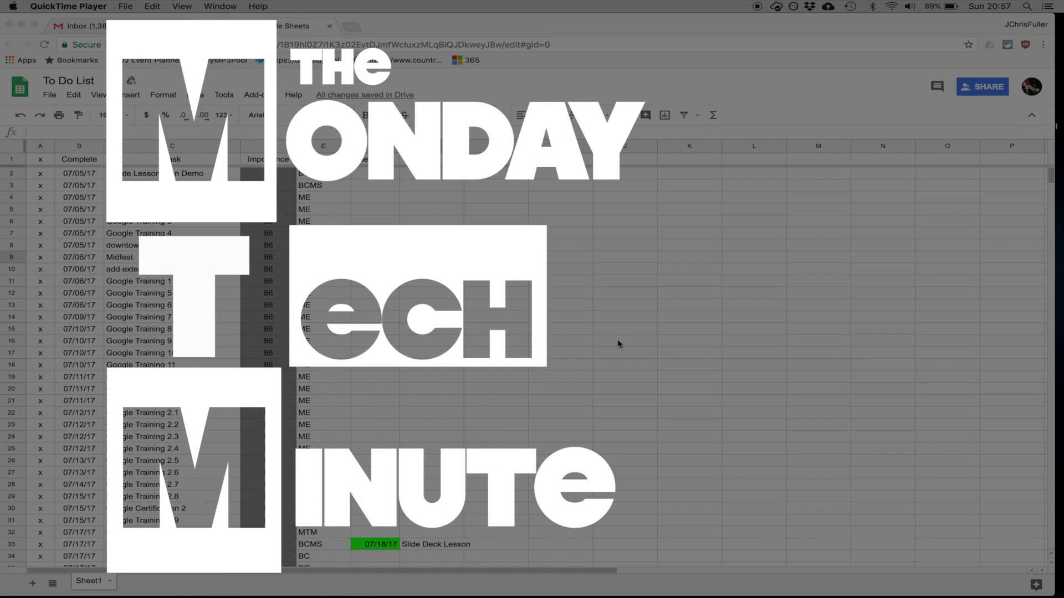
pyautogui.scroll(-5, 311, 403)
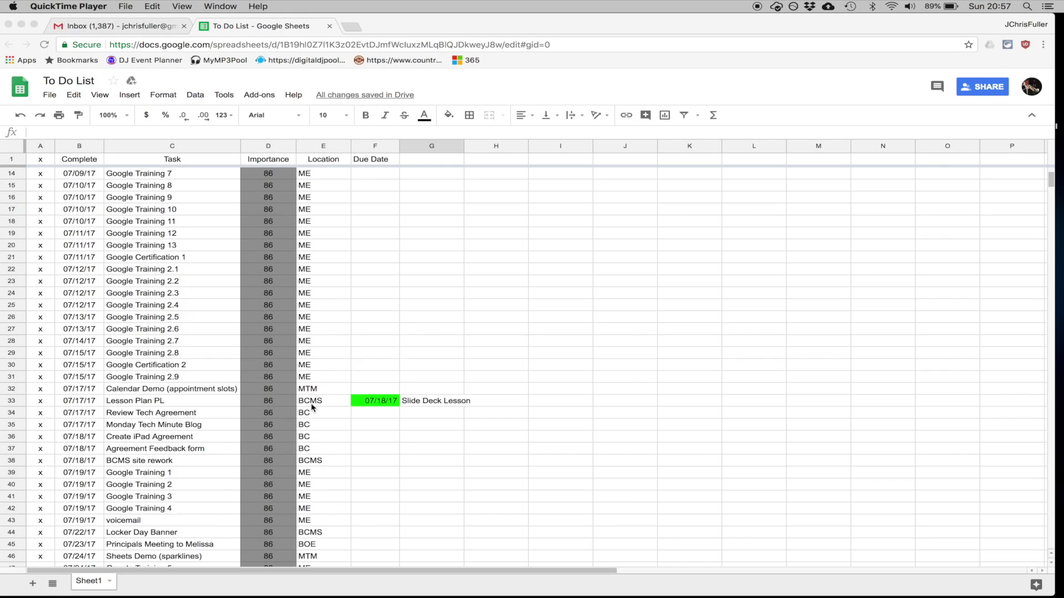
pyautogui.scroll(-1, 311, 403)
pyautogui.scroll(-5, 311, 403)
pyautogui.scroll(-5, 310, 404)
pyautogui.scroll(-5, 311, 403)
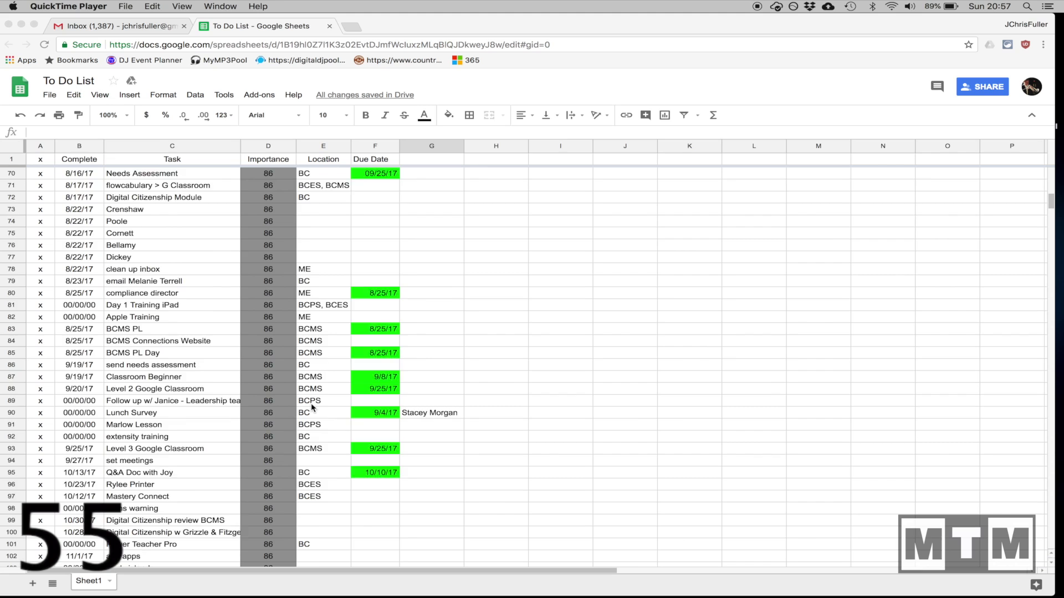
pyautogui.scroll(-5, 311, 404)
pyautogui.scroll(-4, 311, 406)
pyautogui.scroll(-4, 311, 406)
pyautogui.scroll(-3, 310, 406)
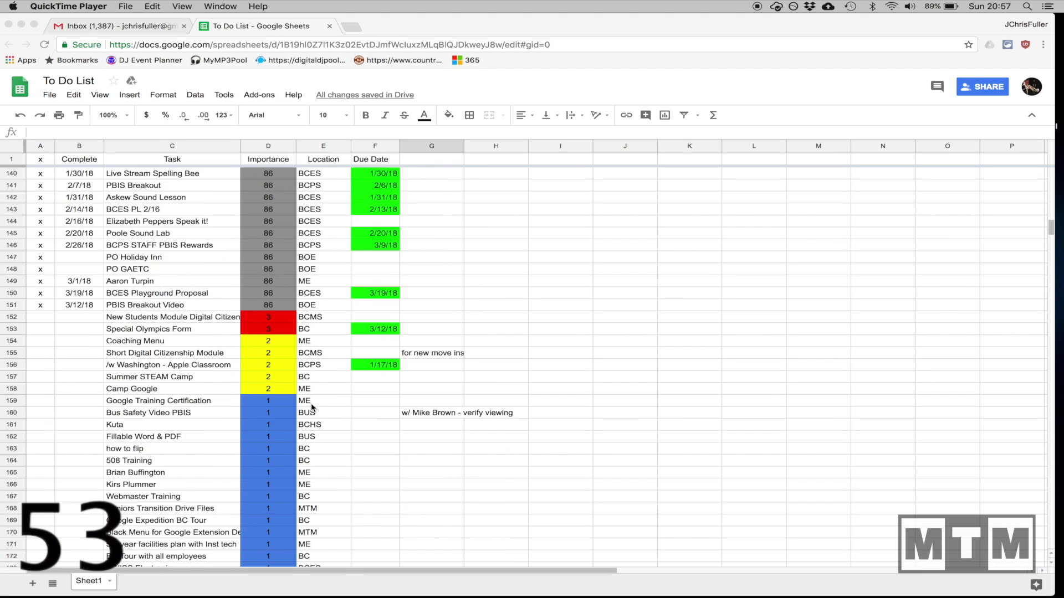
pyautogui.scroll(-3, 311, 406)
pyautogui.scroll(3, 311, 405)
pyautogui.scroll(3, 311, 406)
pyautogui.hscroll(1, 310, 406)
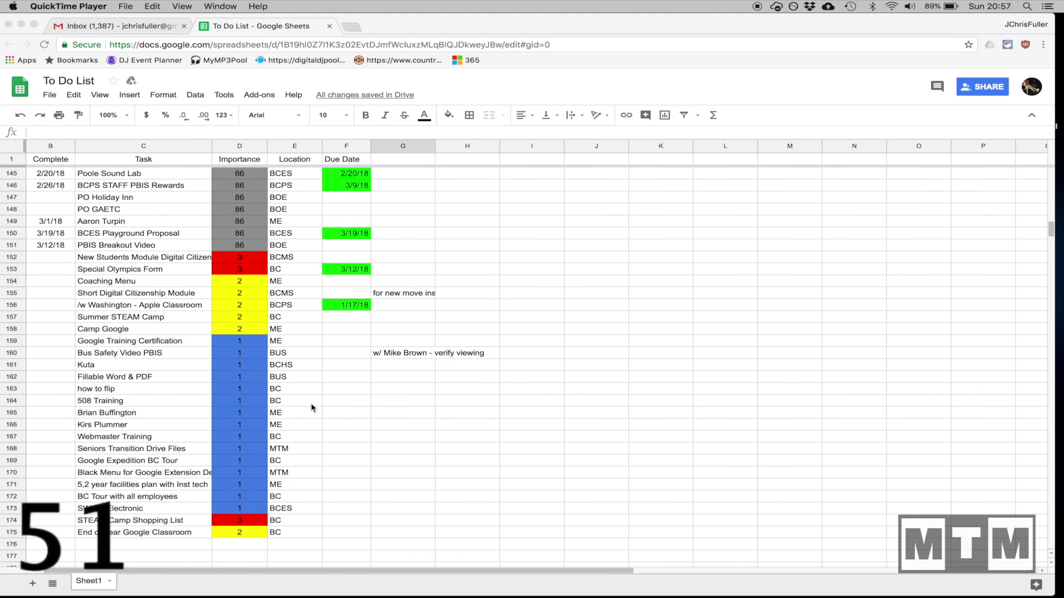
pyautogui.hscroll(-1, 311, 403)
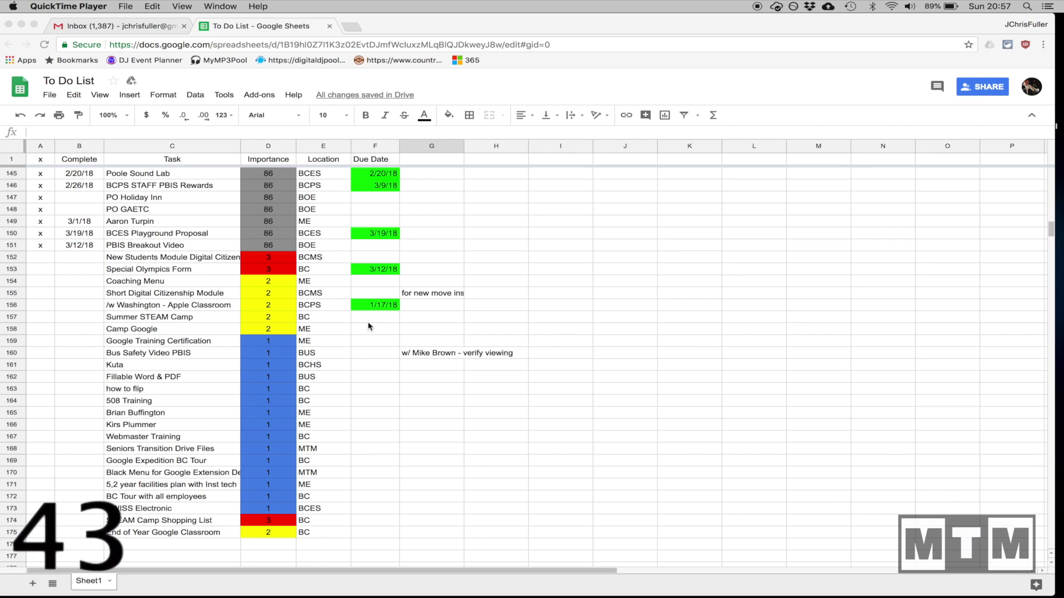
# Step: Insert a new empty column left of column A, shifting the to-do list one column right
pyautogui.rightClick(37, 147)
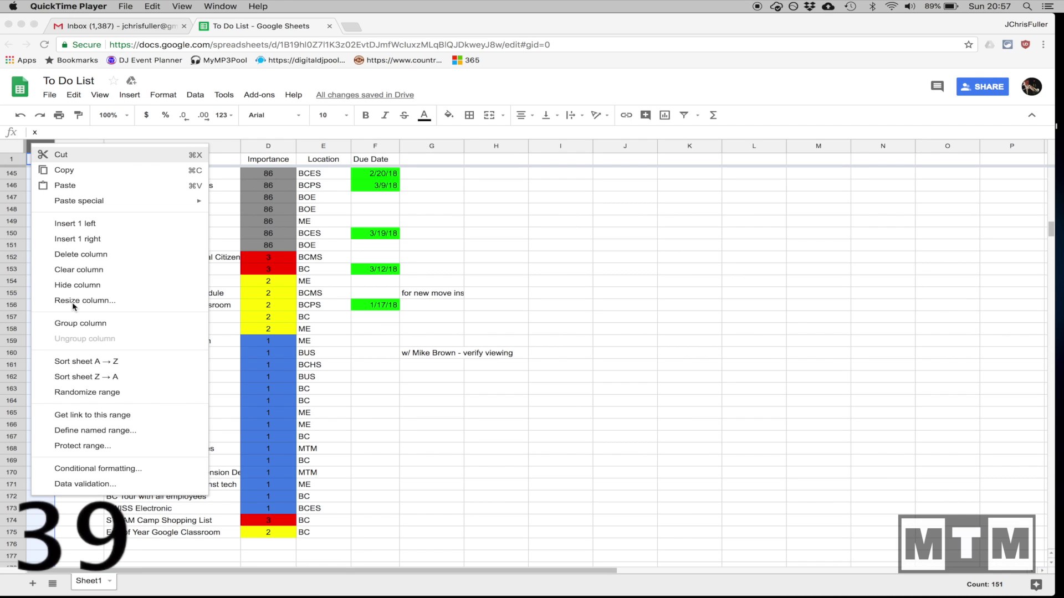
pyautogui.click(58, 222)
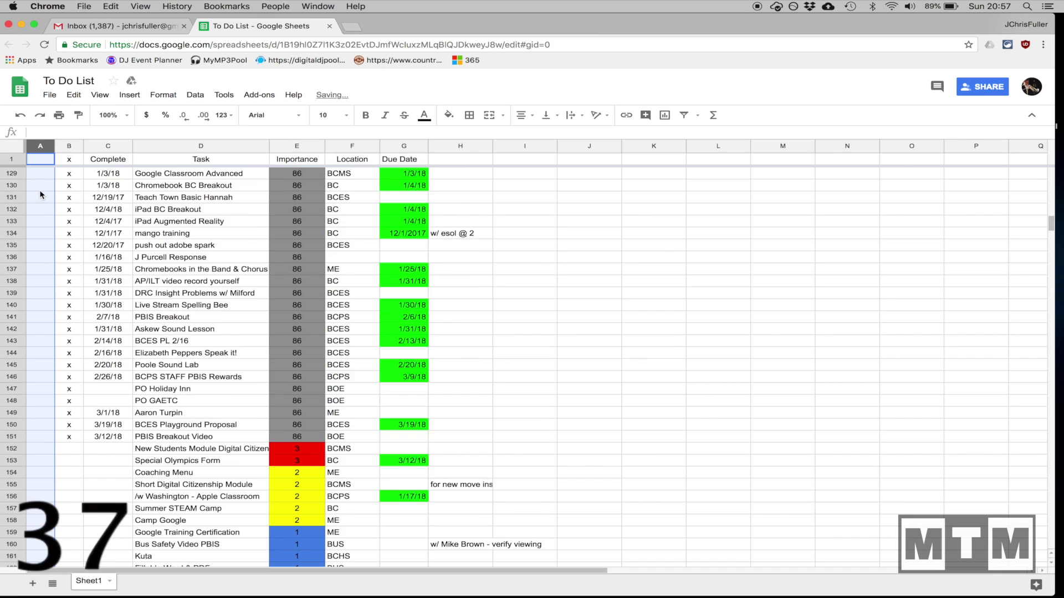
pyautogui.scroll(15, 40, 190)
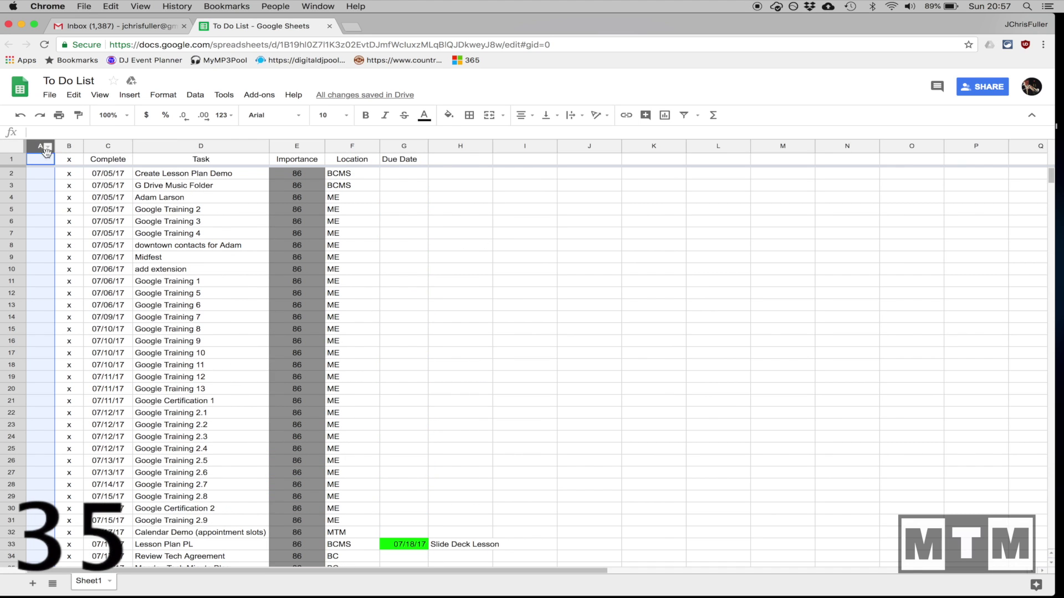
pyautogui.moveTo(41, 147)
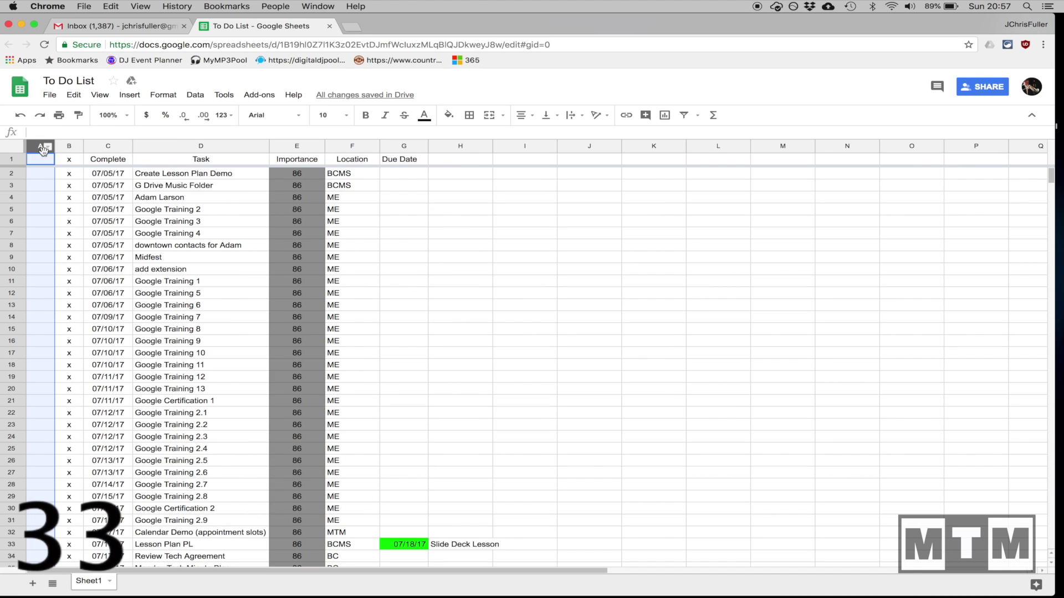
pyautogui.click(49, 148)
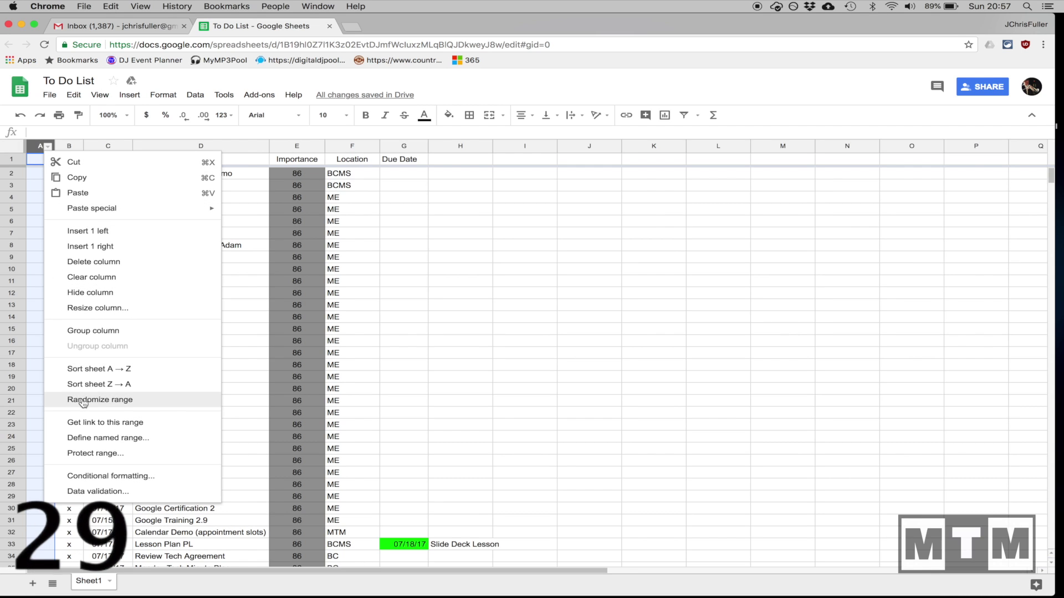
# Step: Set the new column A's data validation criteria to Checkbox
pyautogui.click(112, 492)
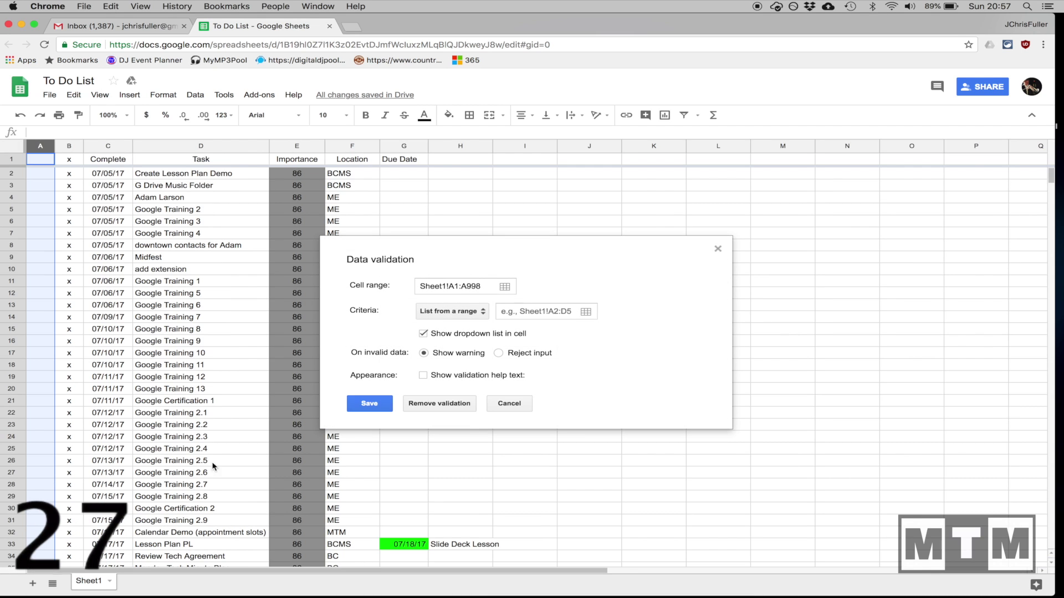
pyautogui.click(450, 313)
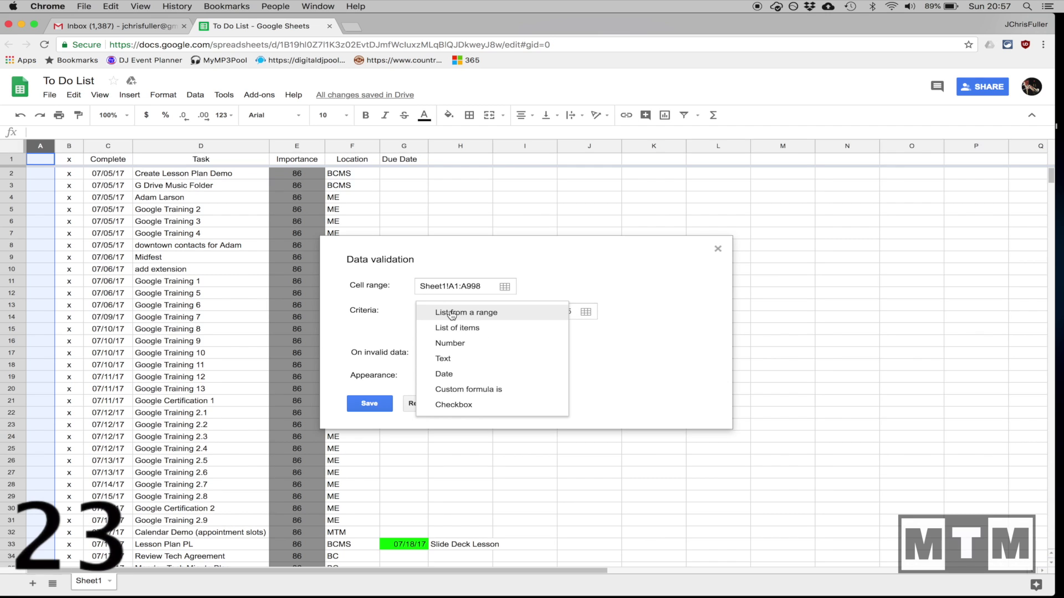
pyautogui.click(457, 406)
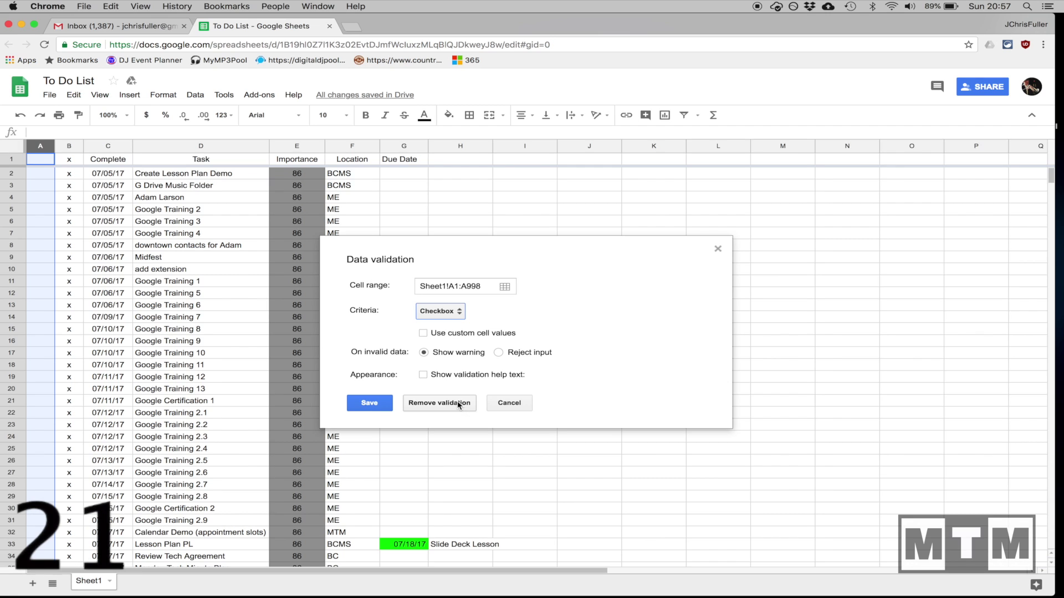
pyautogui.click(369, 403)
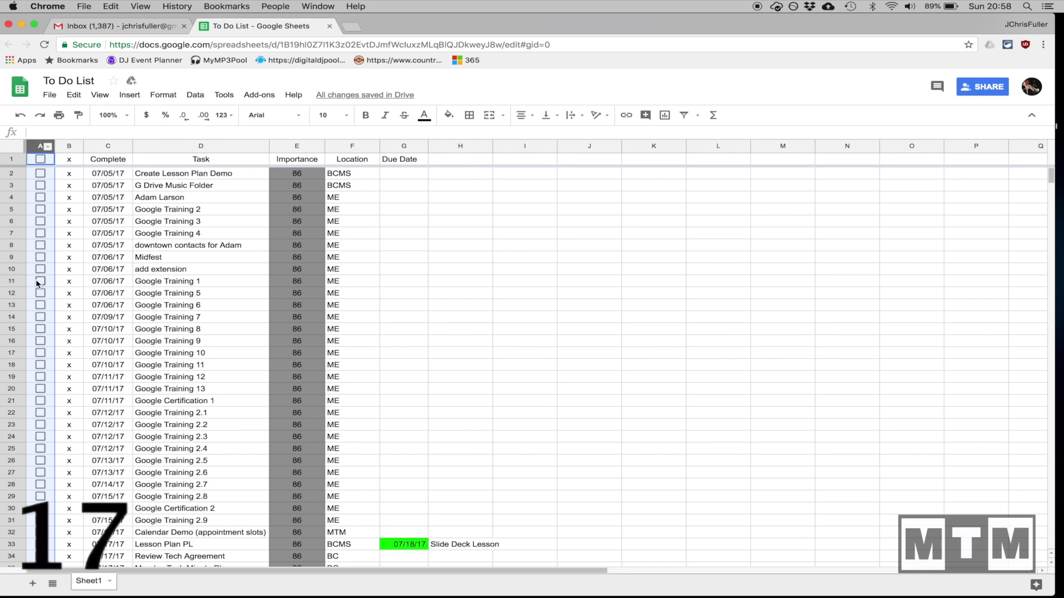
pyautogui.click(69, 281)
pyautogui.click(69, 317)
pyautogui.scroll(-1, 68, 316)
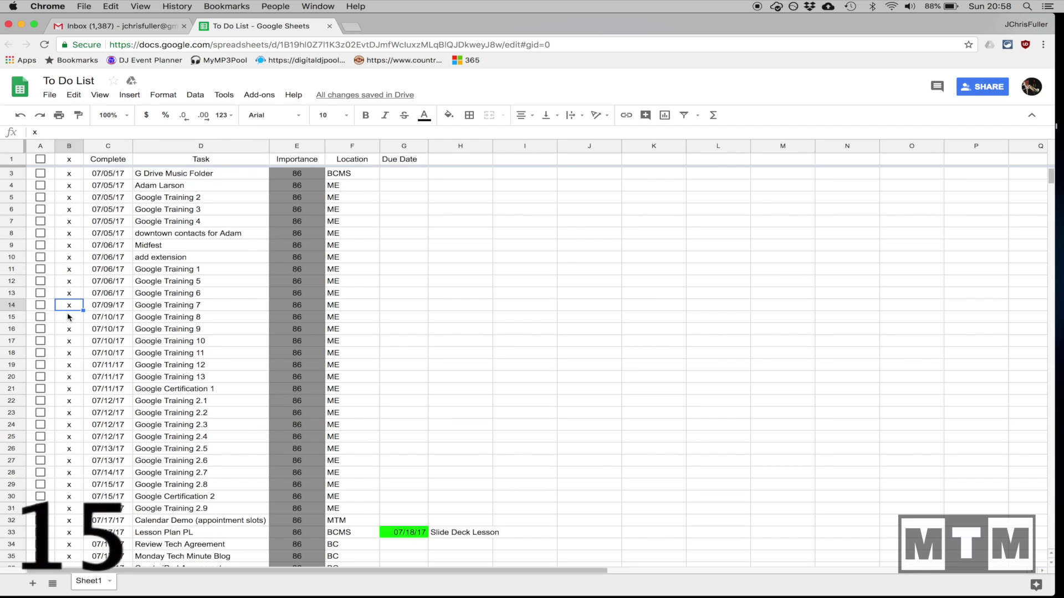
pyautogui.scroll(-2, 68, 316)
pyautogui.click(68, 317)
pyautogui.scroll(2, 68, 316)
pyautogui.scroll(1, 46, 259)
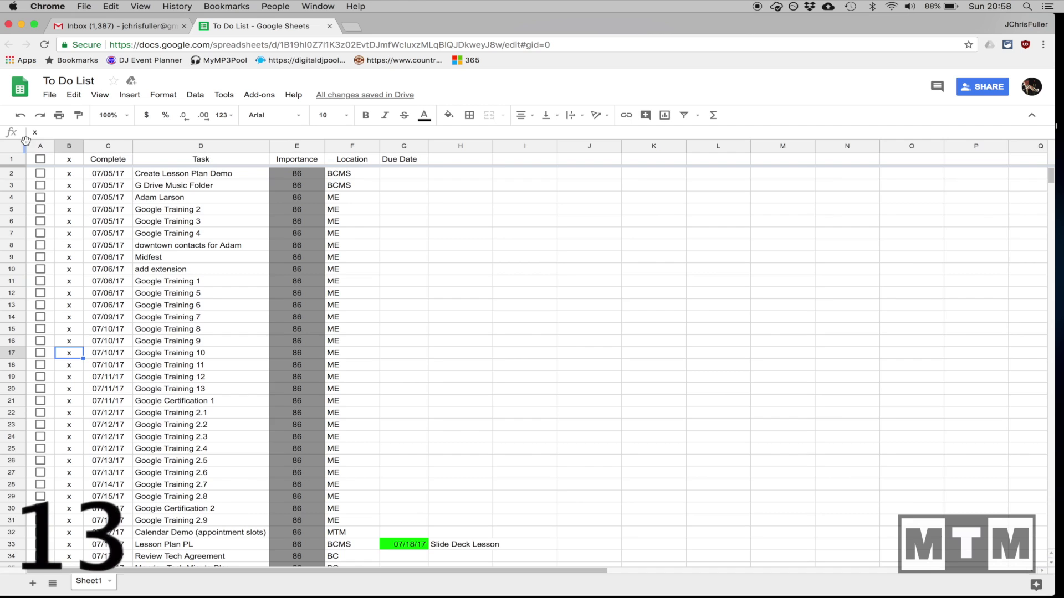
pyautogui.click(41, 159)
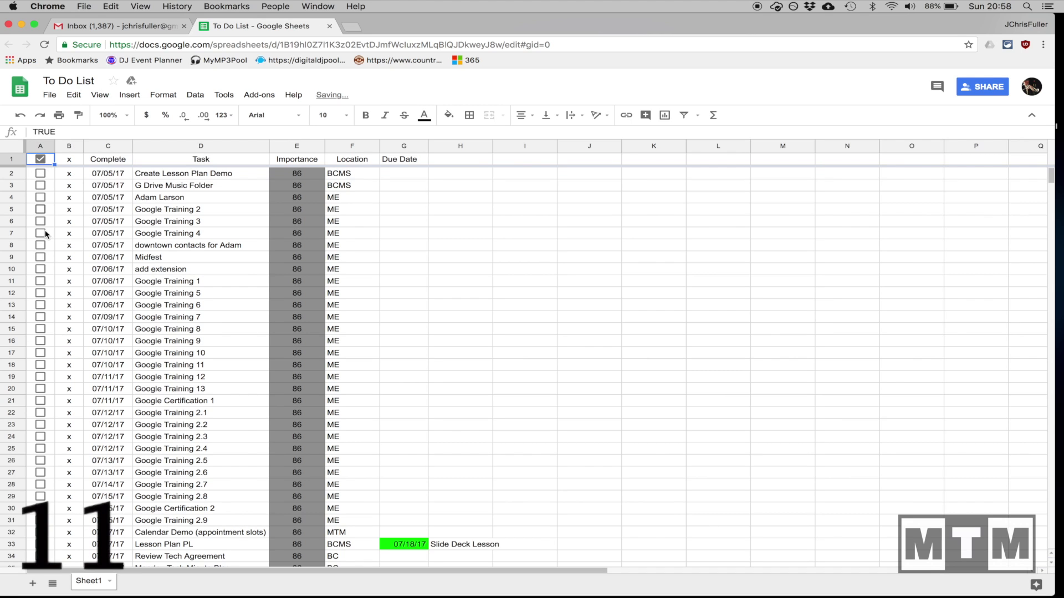
pyautogui.click(41, 160)
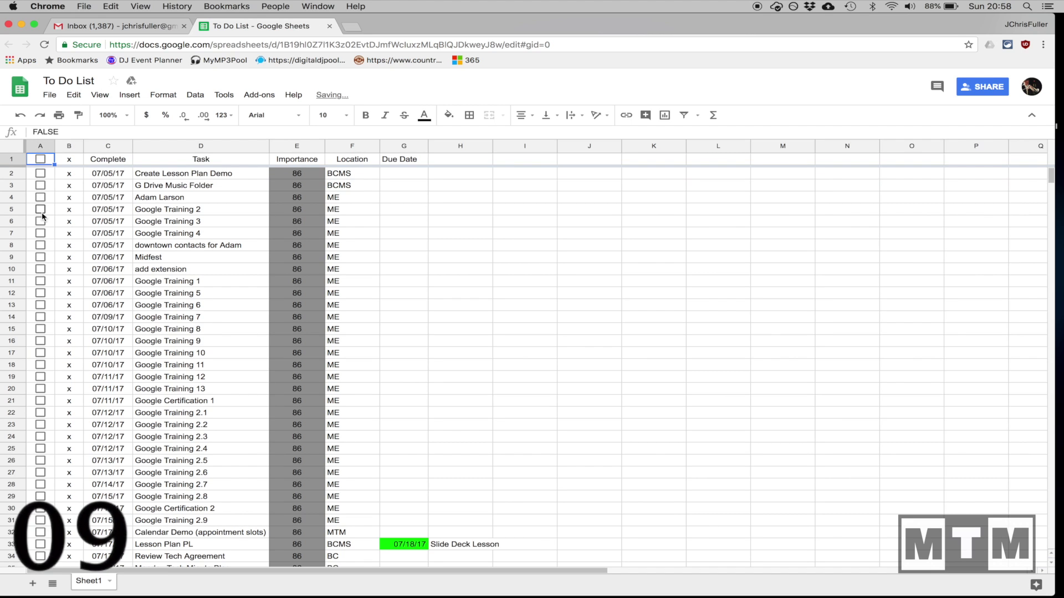
pyautogui.scroll(-1, 41, 216)
pyautogui.scroll(-1, 41, 216)
pyautogui.scroll(-3, 42, 216)
pyautogui.scroll(-2, 42, 216)
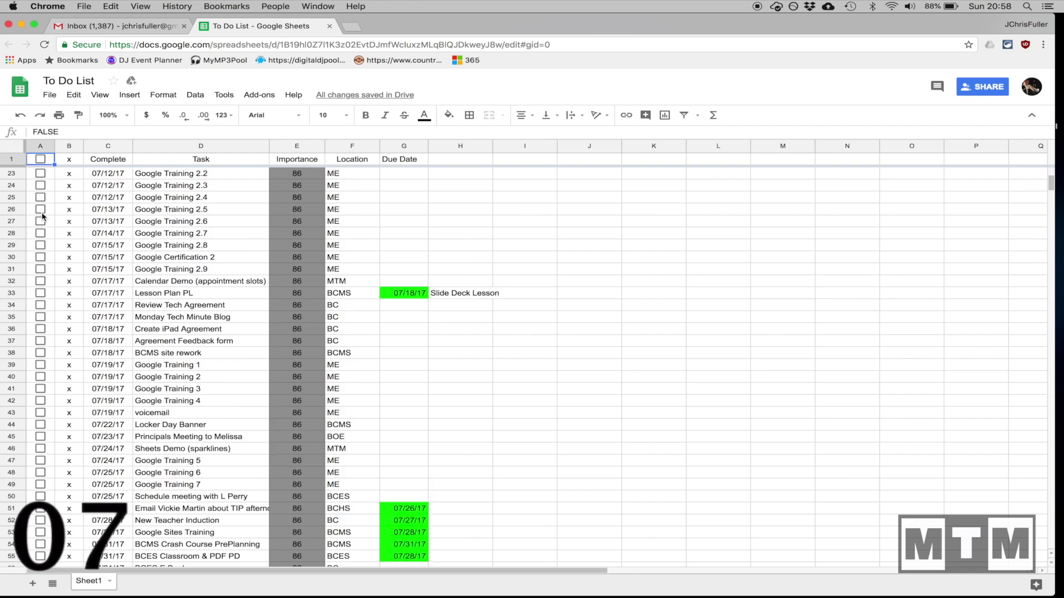
pyautogui.scroll(-1, 42, 216)
pyautogui.scroll(-2, 42, 216)
pyautogui.scroll(-1, 41, 217)
pyautogui.scroll(-1, 41, 216)
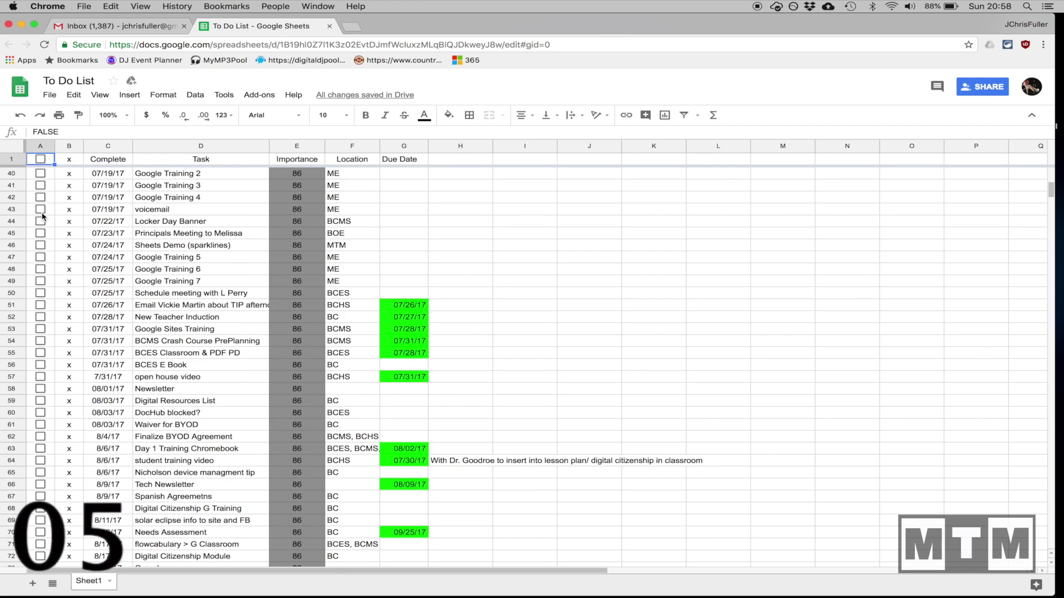
pyautogui.scroll(-1, 42, 216)
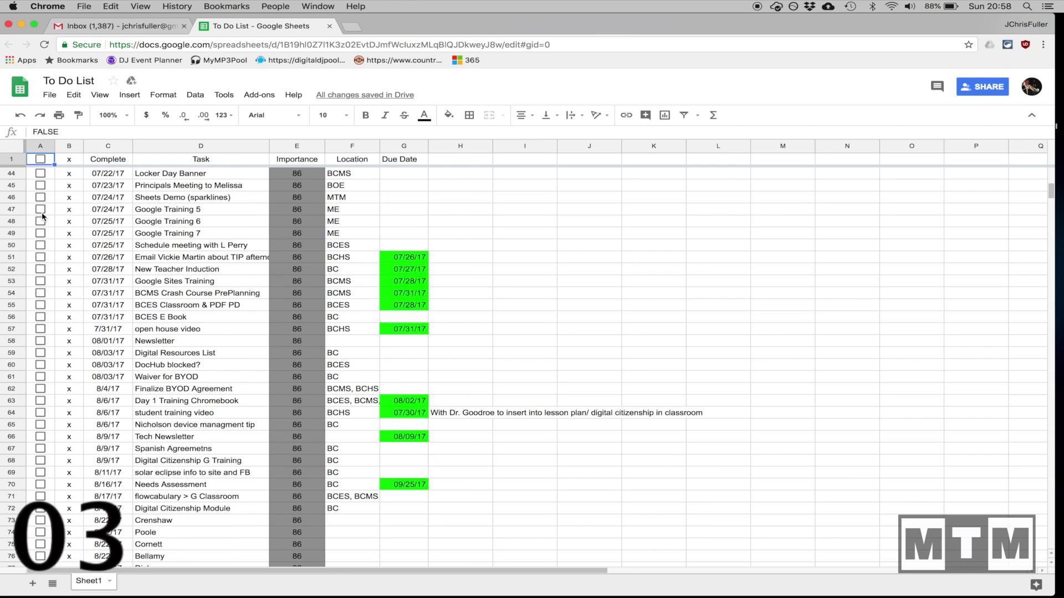